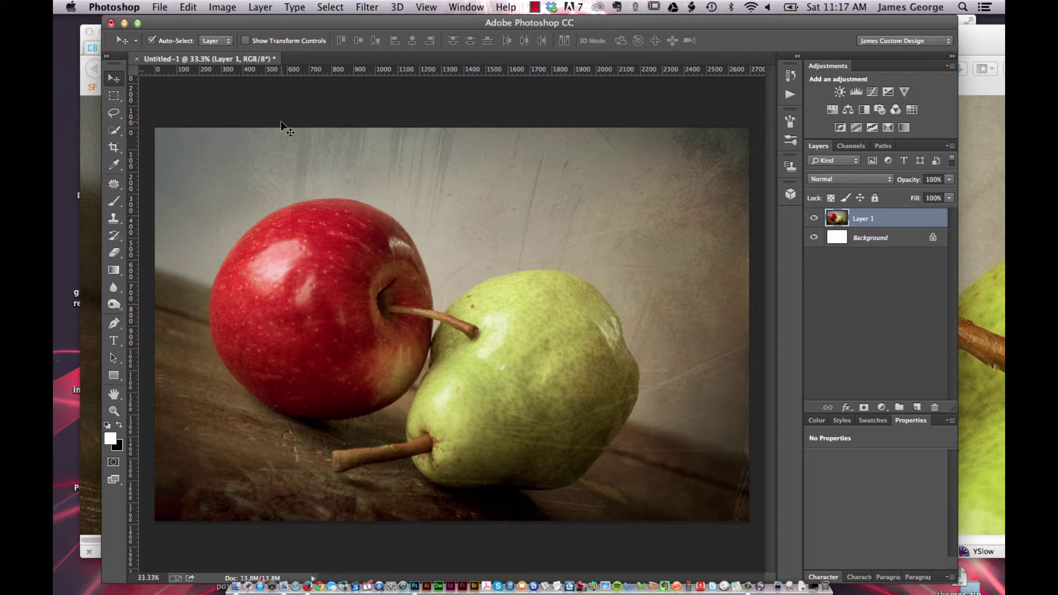
Step: Convert the image to Lab Color mode, flattening the layers into a single Background layer
{"action": "left_click", "coordinate": [409, 105]}
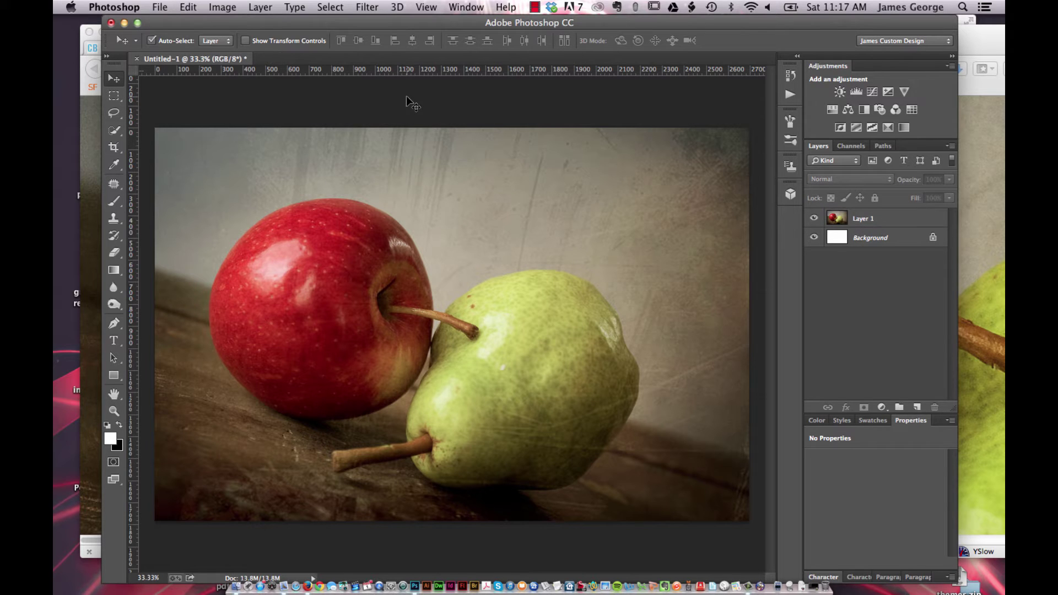
{"action": "left_click", "coordinate": [260, 7]}
{"action": "mouse_move", "coordinate": [223, 6]}
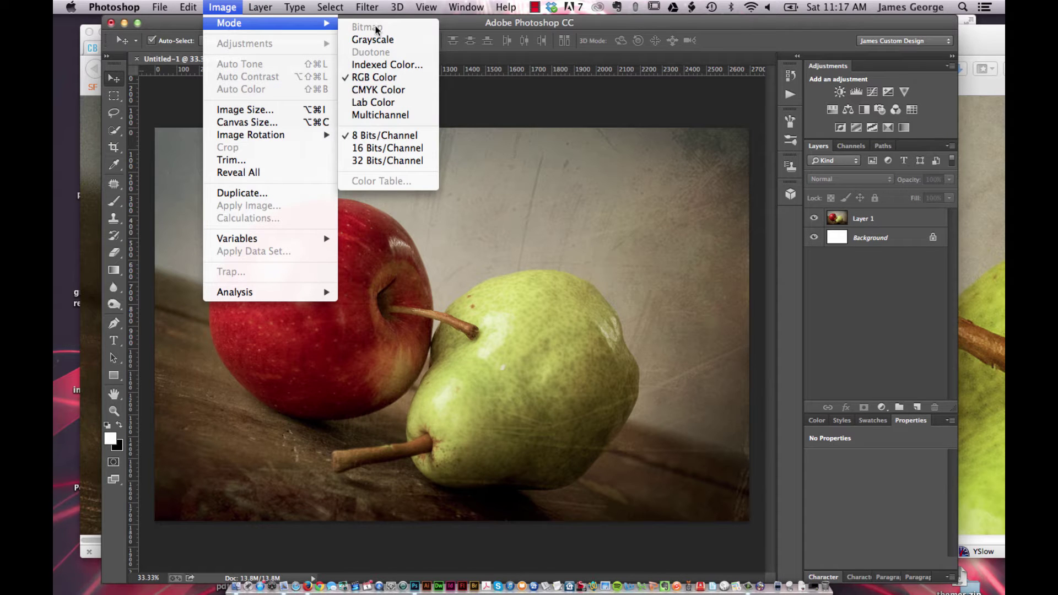
{"action": "left_click", "coordinate": [379, 102]}
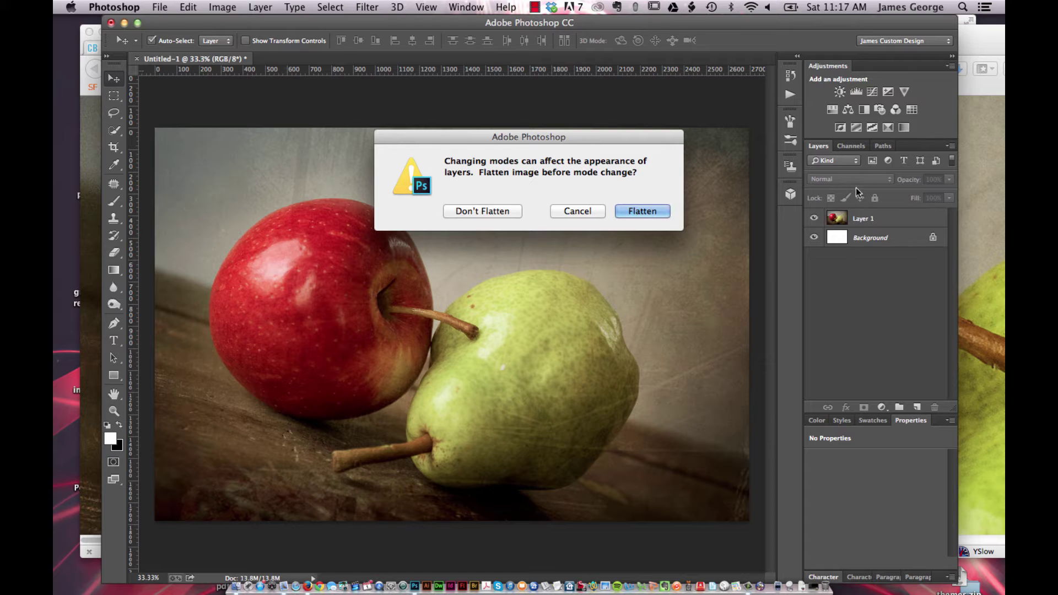
{"action": "left_click", "coordinate": [642, 211]}
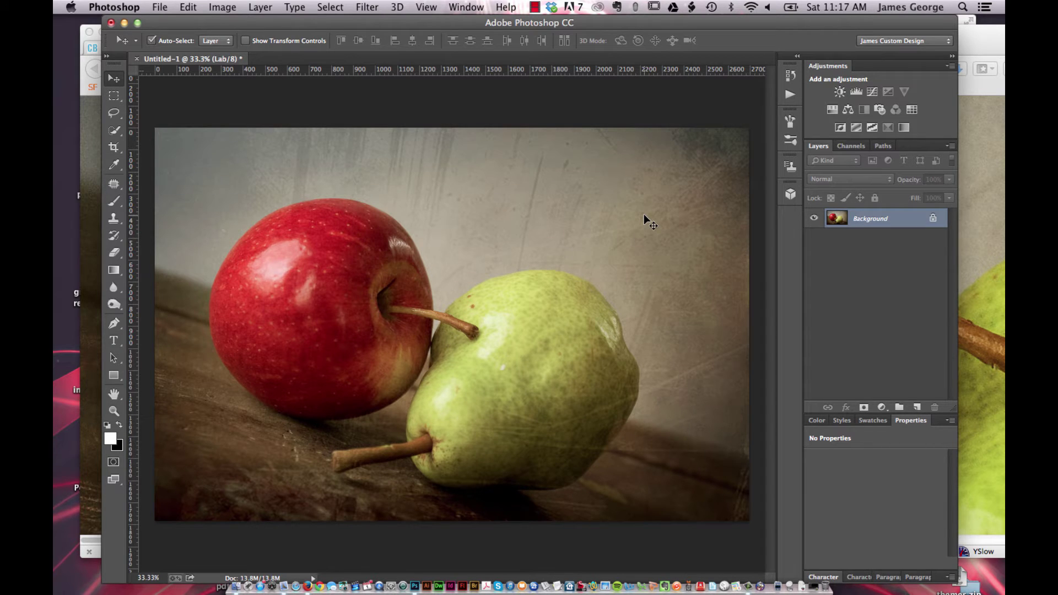
Step: Check the Image > Mode menu to confirm Lab Color is active, then dismiss the menu
{"action": "left_click", "coordinate": [260, 7]}
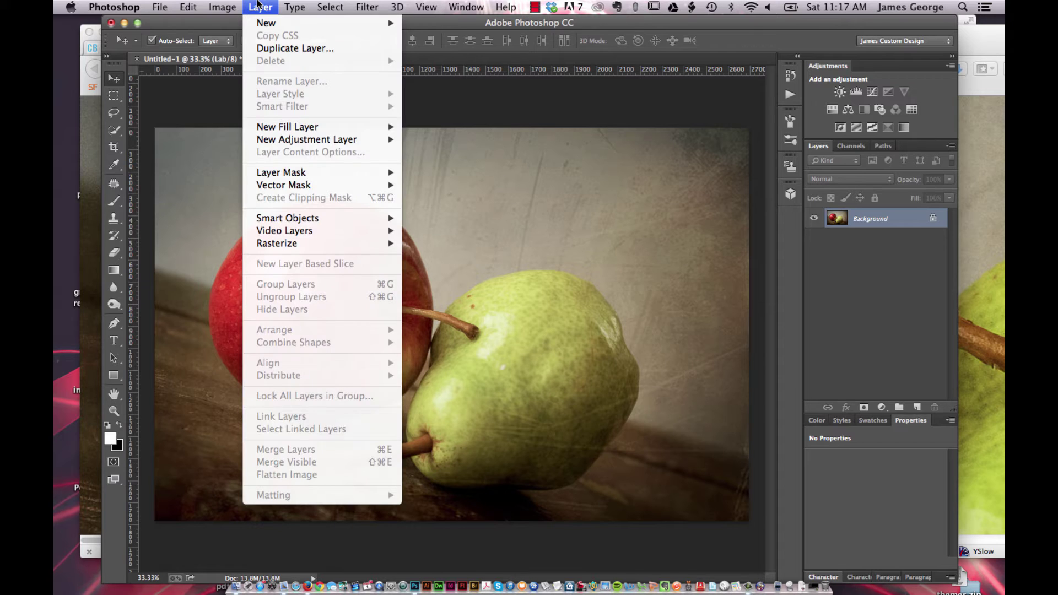
{"action": "mouse_move", "coordinate": [223, 6]}
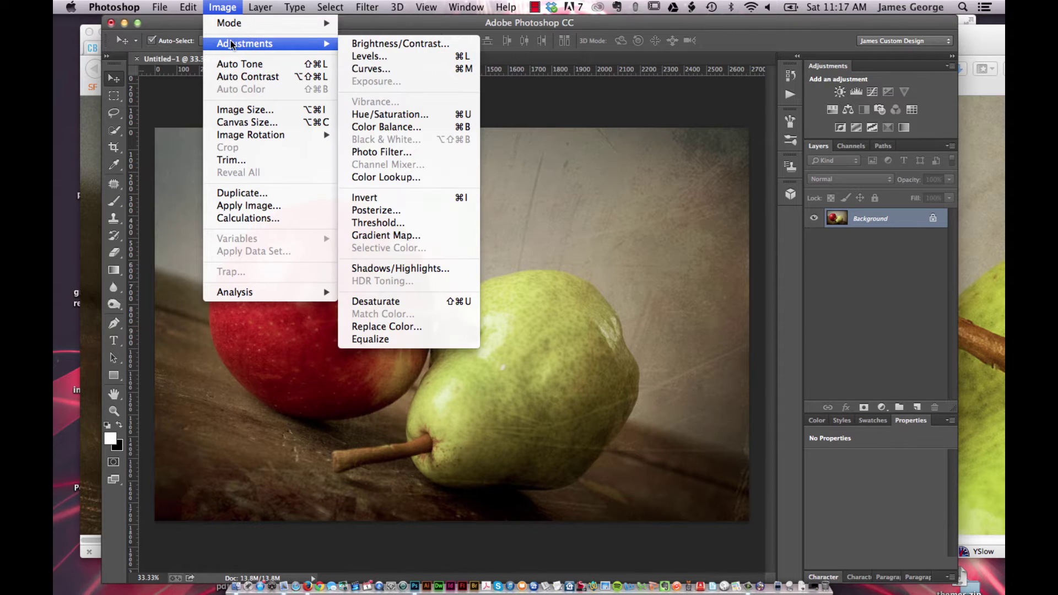
{"action": "mouse_move", "coordinate": [242, 23]}
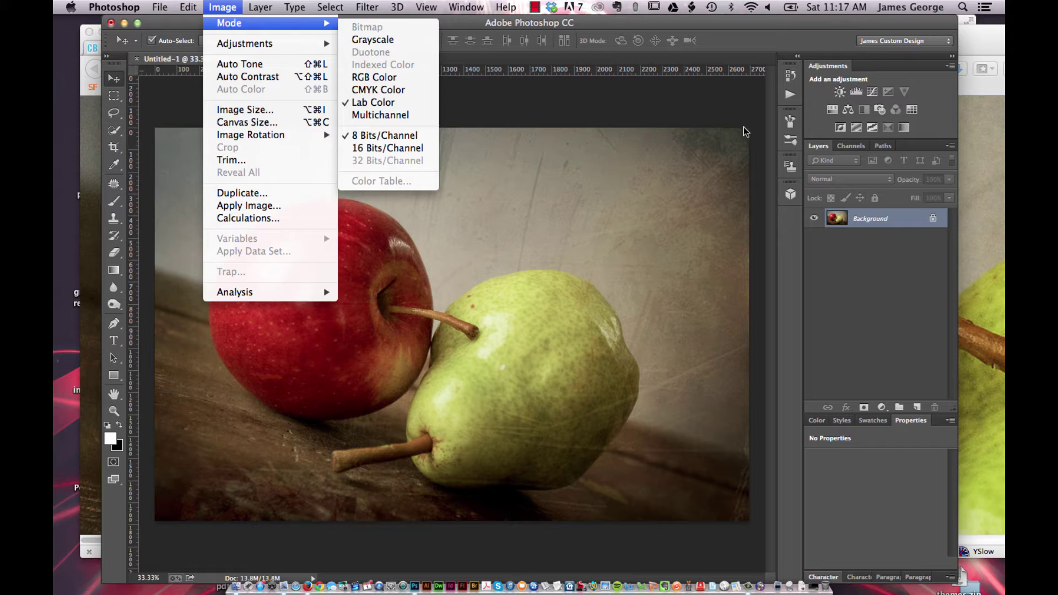
{"action": "left_click", "coordinate": [689, 117]}
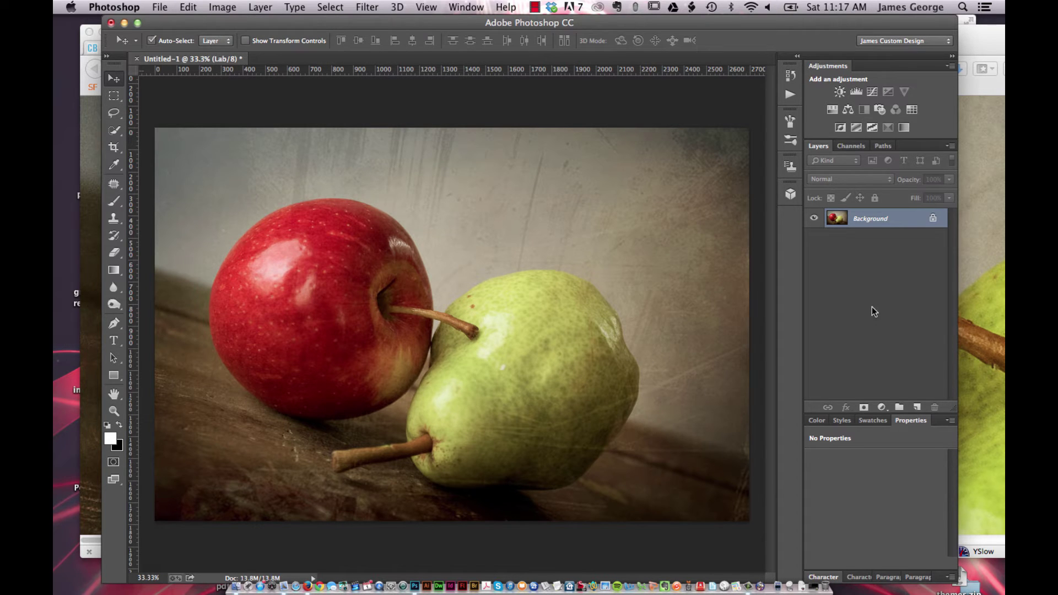
Step: In the Channels panel, view the Lightness, a and b channels individually, then the Lab composite
{"action": "left_click", "coordinate": [851, 146]}
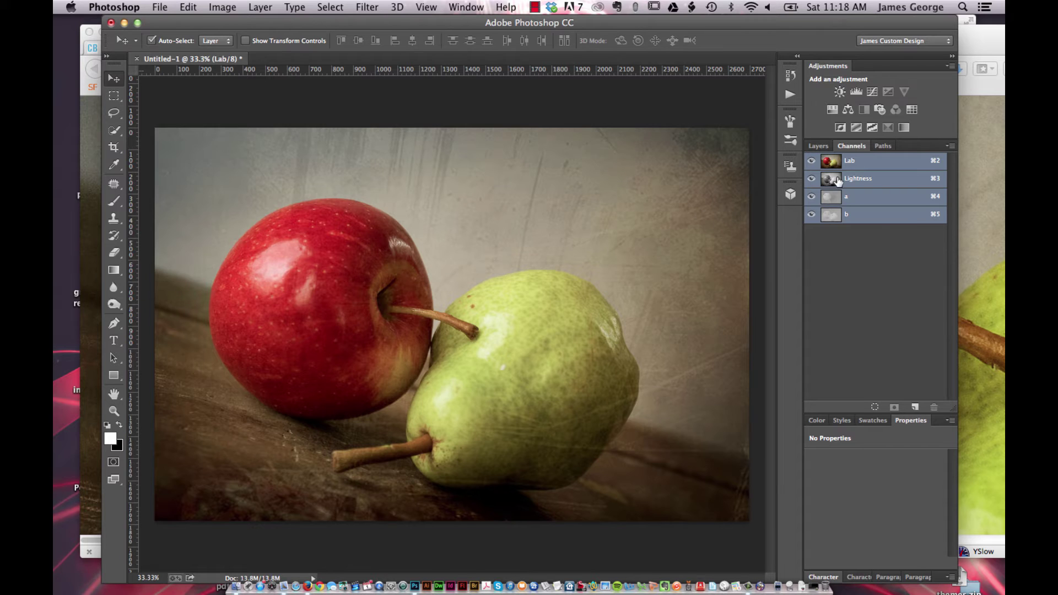
{"action": "left_click", "coordinate": [867, 183]}
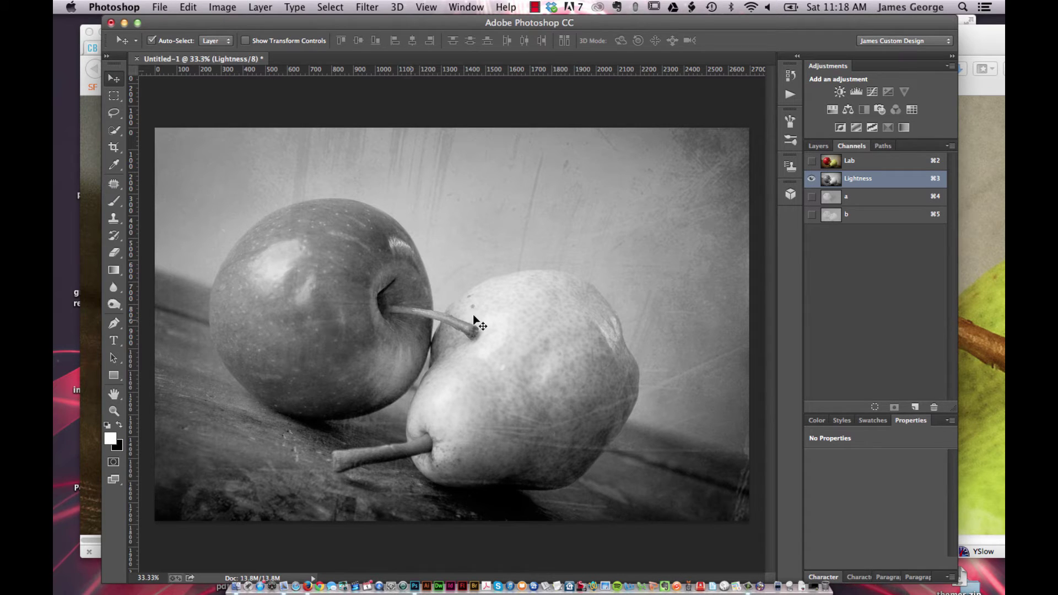
{"action": "left_click", "coordinate": [861, 198]}
{"action": "left_click", "coordinate": [872, 218]}
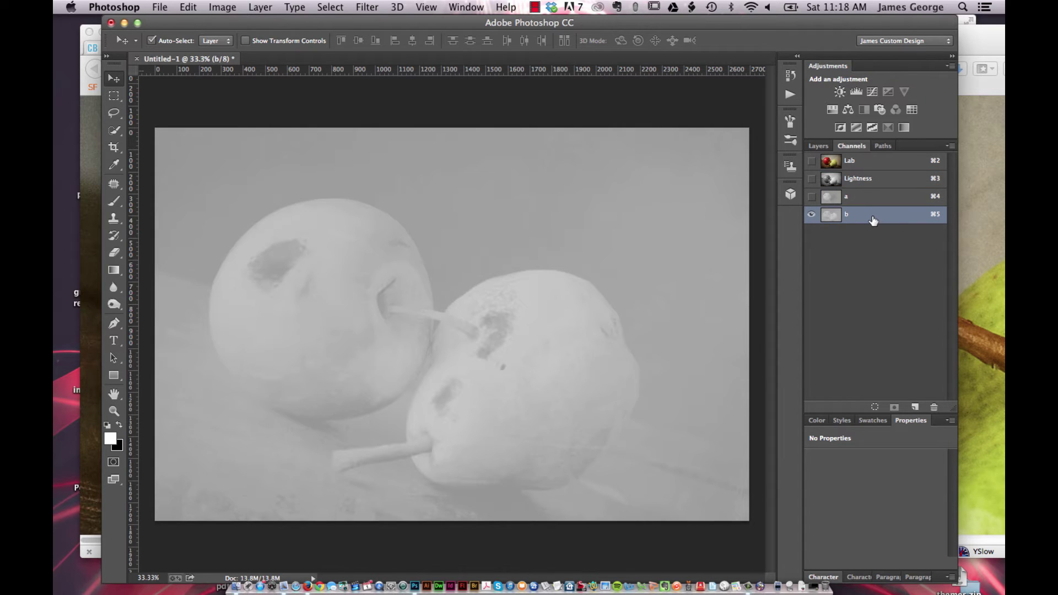
{"action": "left_click", "coordinate": [873, 201]}
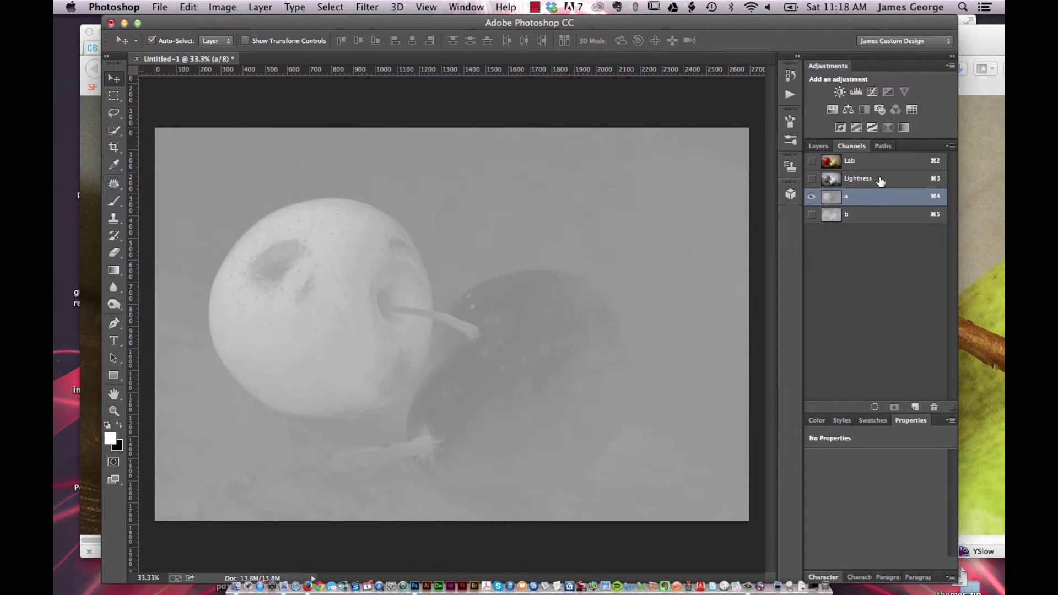
{"action": "left_click", "coordinate": [880, 181]}
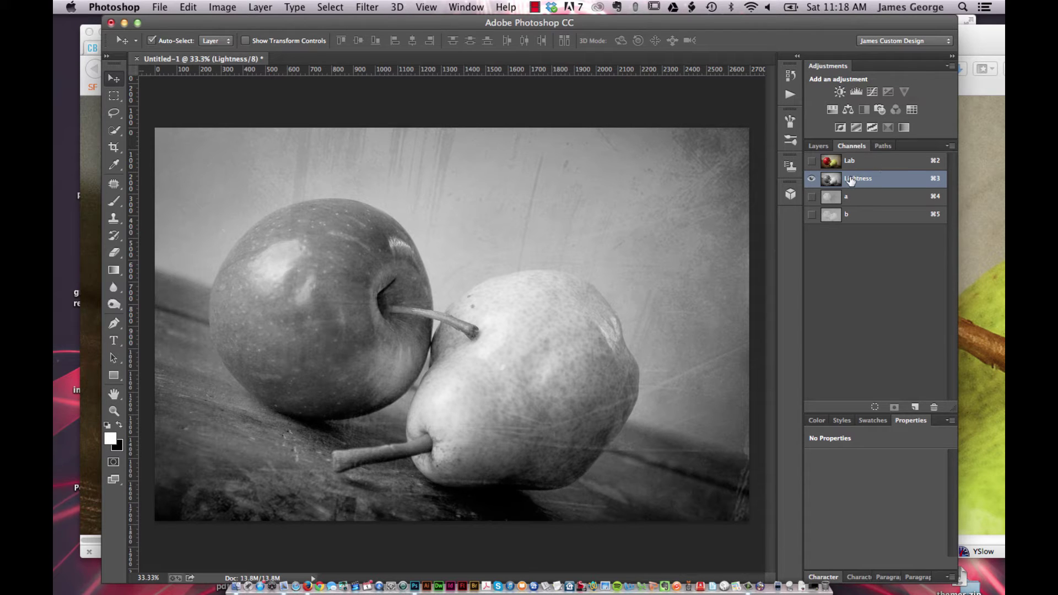
{"action": "left_click", "coordinate": [873, 168]}
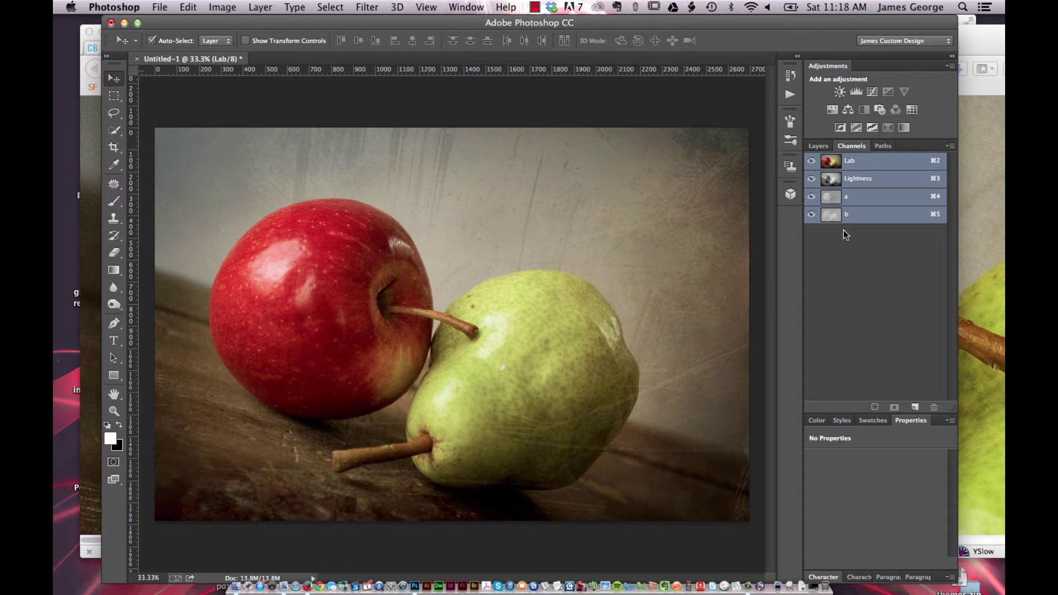
Step: Cycle through the Lightness, a and b channels again, ending on the grayscale Lightness channel
{"action": "left_click", "coordinate": [875, 184]}
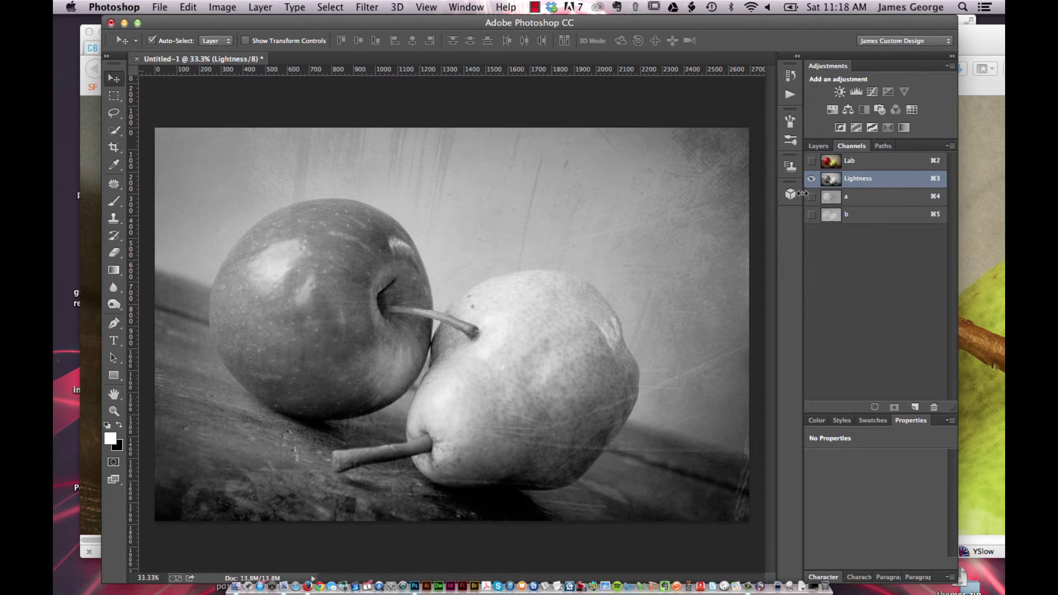
{"action": "left_click", "coordinate": [874, 200]}
{"action": "left_click", "coordinate": [871, 217]}
{"action": "left_click", "coordinate": [879, 196]}
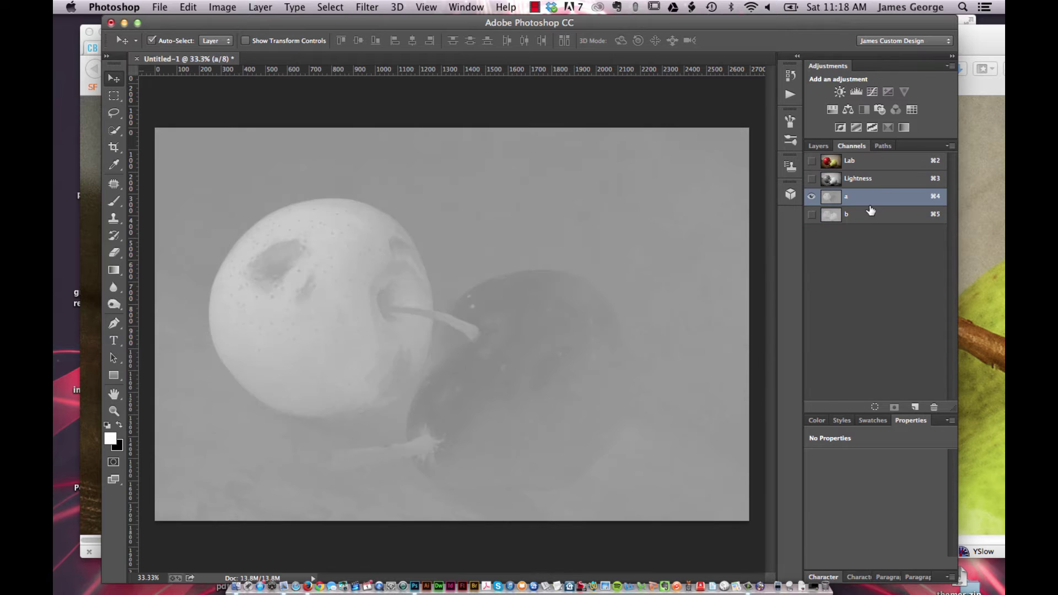
{"action": "left_click", "coordinate": [868, 216]}
{"action": "left_click", "coordinate": [884, 179]}
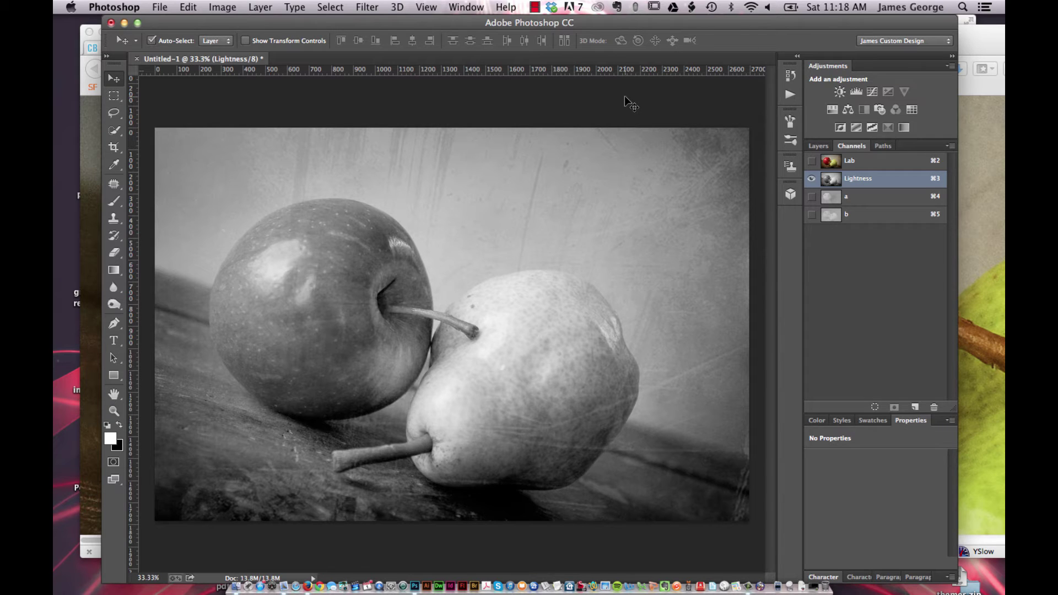
{"action": "key", "text": "super+l"}
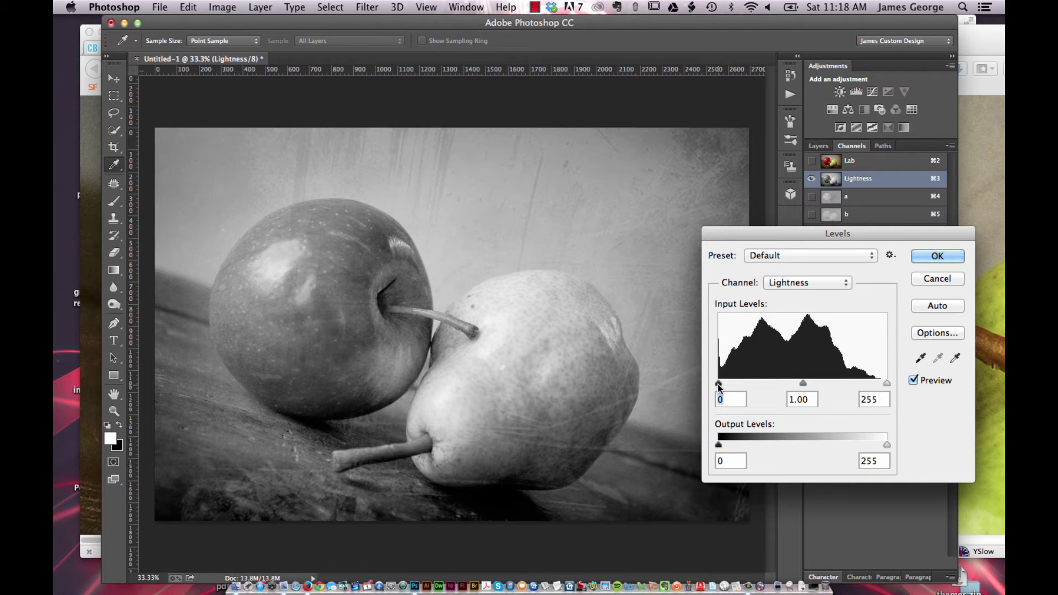
{"action": "left_click_drag", "start_coordinate": [719, 384], "coordinate": [738, 387]}
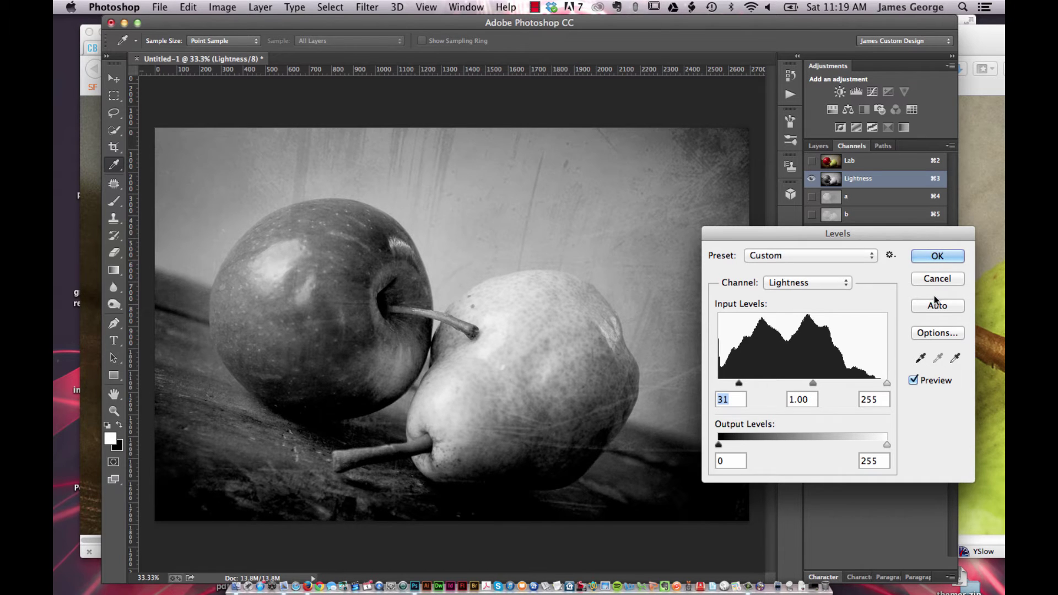
{"action": "left_click", "coordinate": [940, 256]}
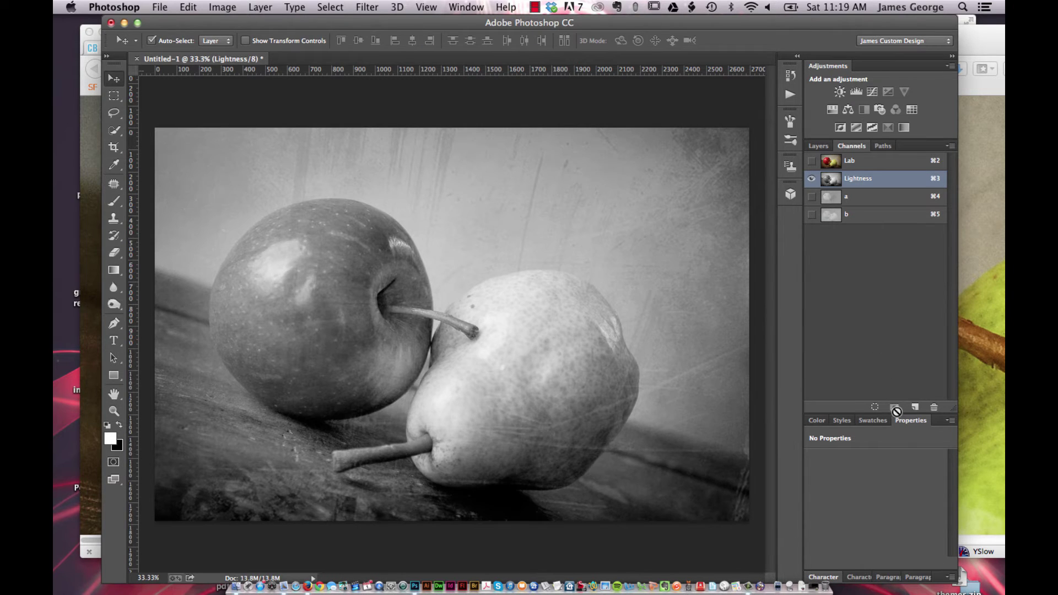
Step: Add a Levels adjustment layer and drag its black input slider right to deepen the shadows
{"action": "left_click", "coordinate": [819, 145]}
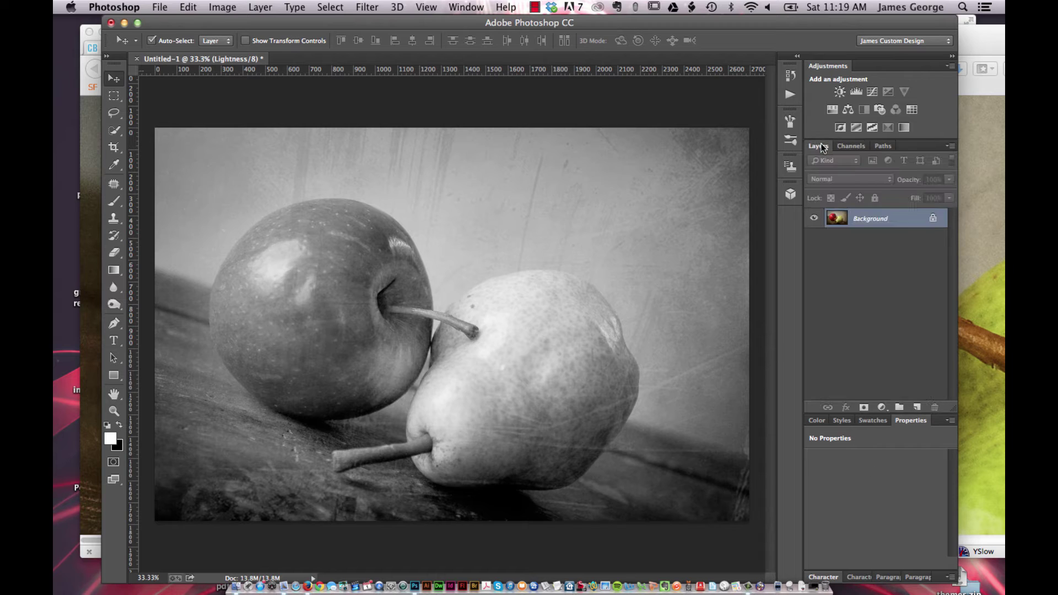
{"action": "left_click", "coordinate": [881, 407]}
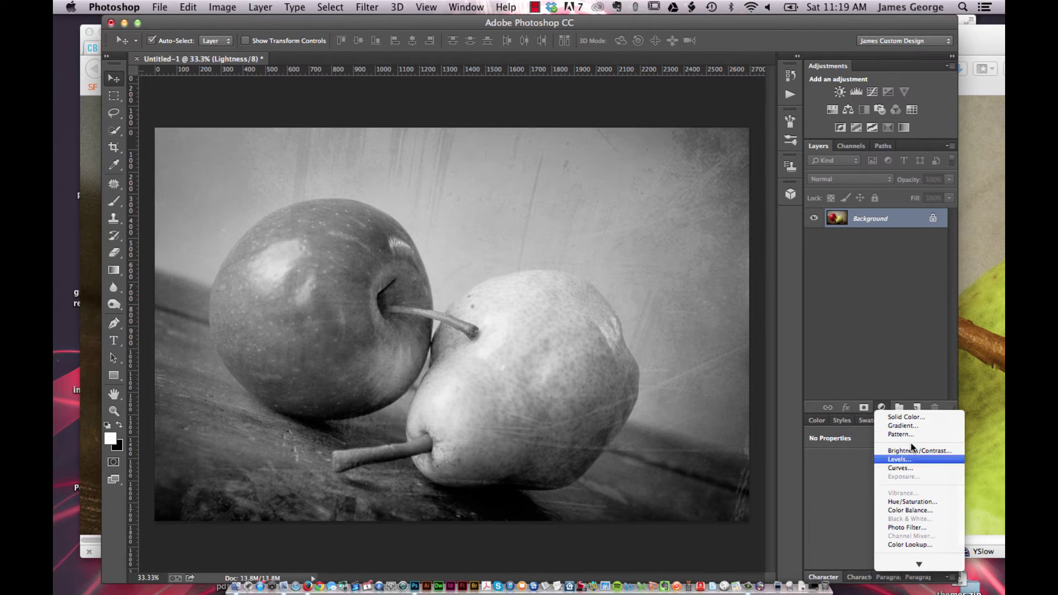
{"action": "scroll", "coordinate": [945, 514], "scroll_direction": "down", "scroll_amount": 2}
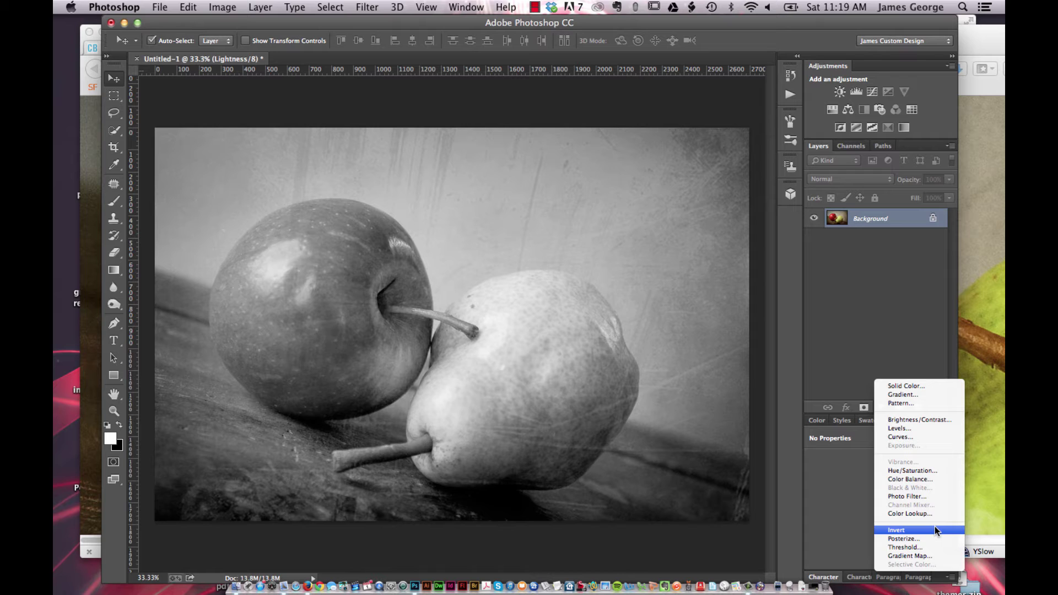
{"action": "left_click", "coordinate": [907, 428]}
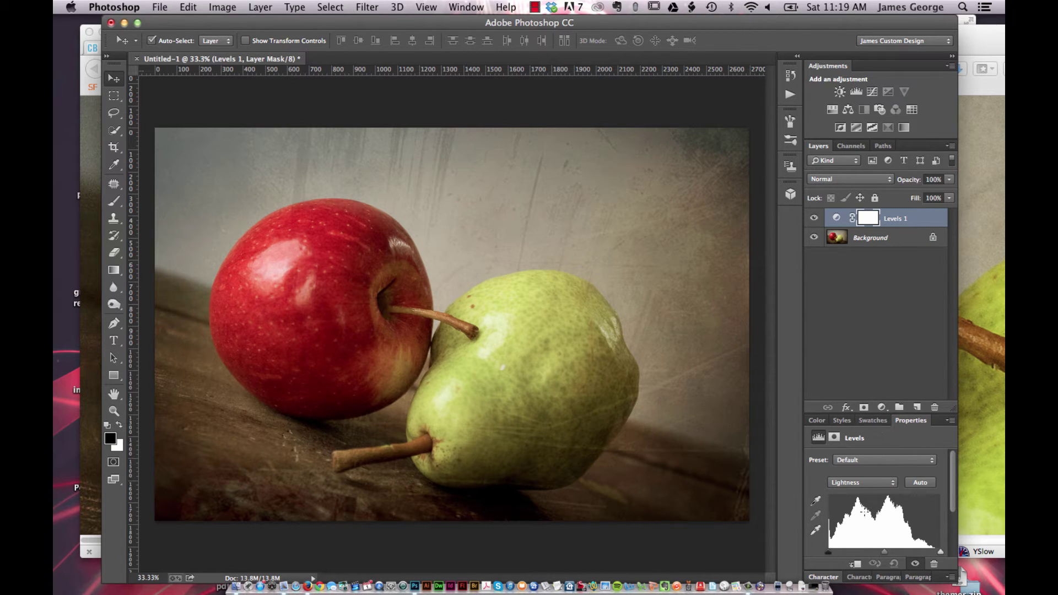
{"action": "left_click_drag", "start_coordinate": [828, 551], "coordinate": [844, 553]}
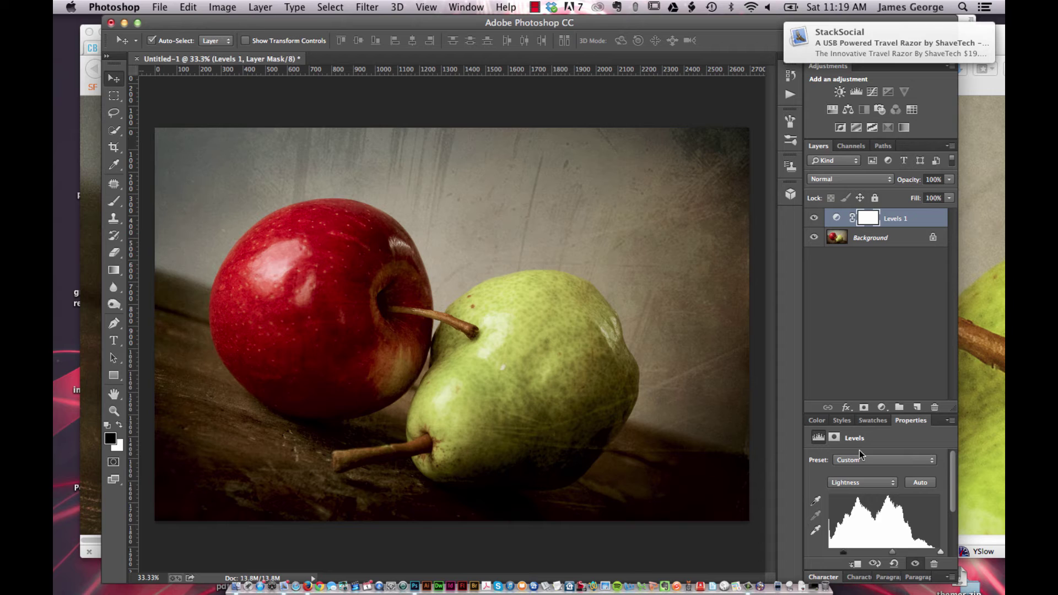
{"action": "left_click", "coordinate": [854, 147]}
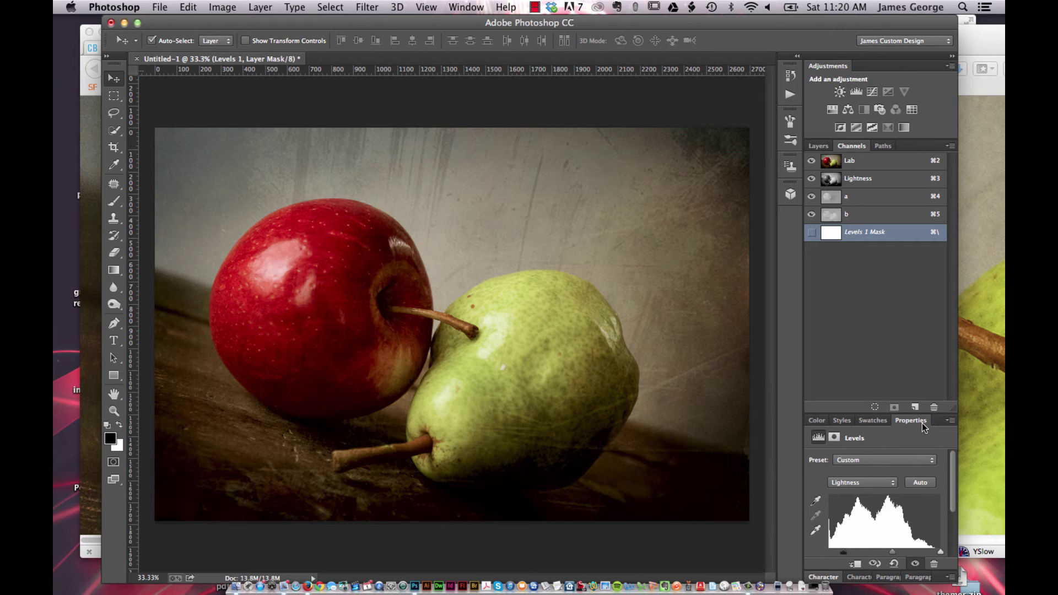
Step: Float the Levels properties panel over the image, enlarge and reposition it, and show the layer list
{"action": "left_click_drag", "start_coordinate": [923, 427], "coordinate": [633, 98]}
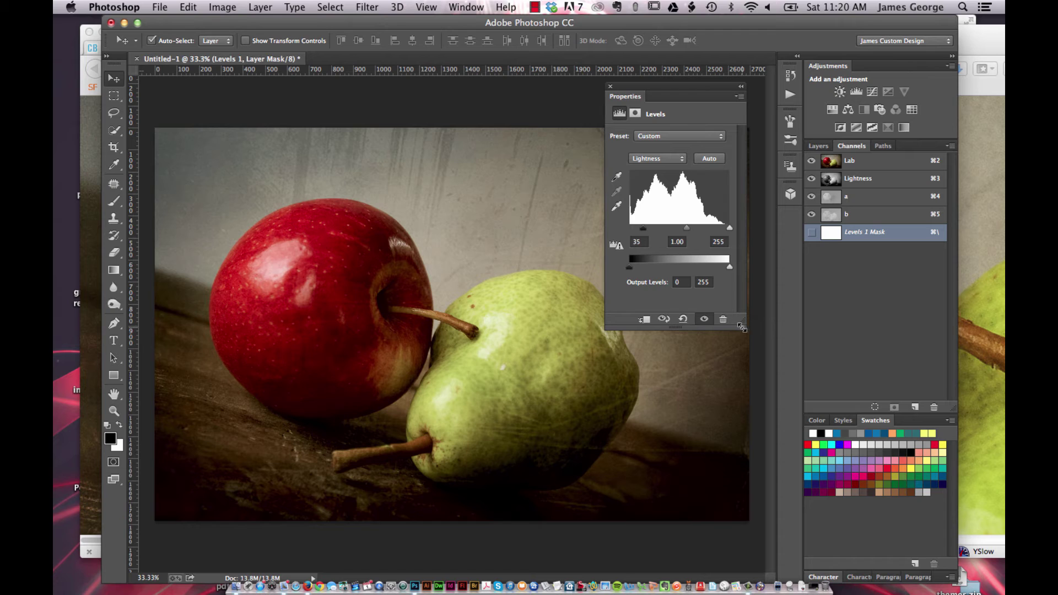
{"action": "left_click_drag", "start_coordinate": [742, 327], "coordinate": [913, 474]}
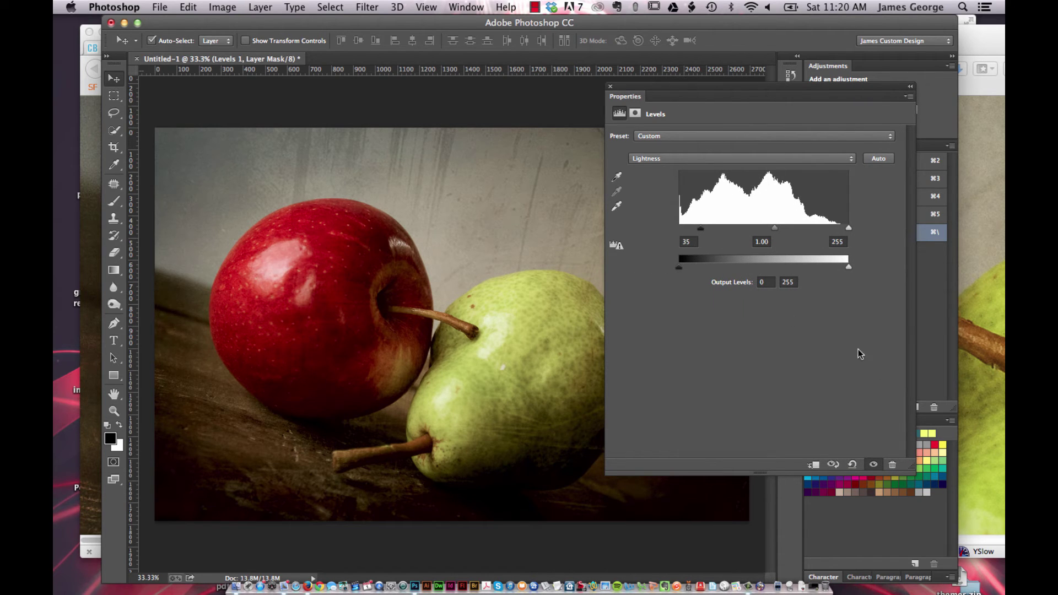
{"action": "left_click_drag", "start_coordinate": [787, 88], "coordinate": [579, 109]}
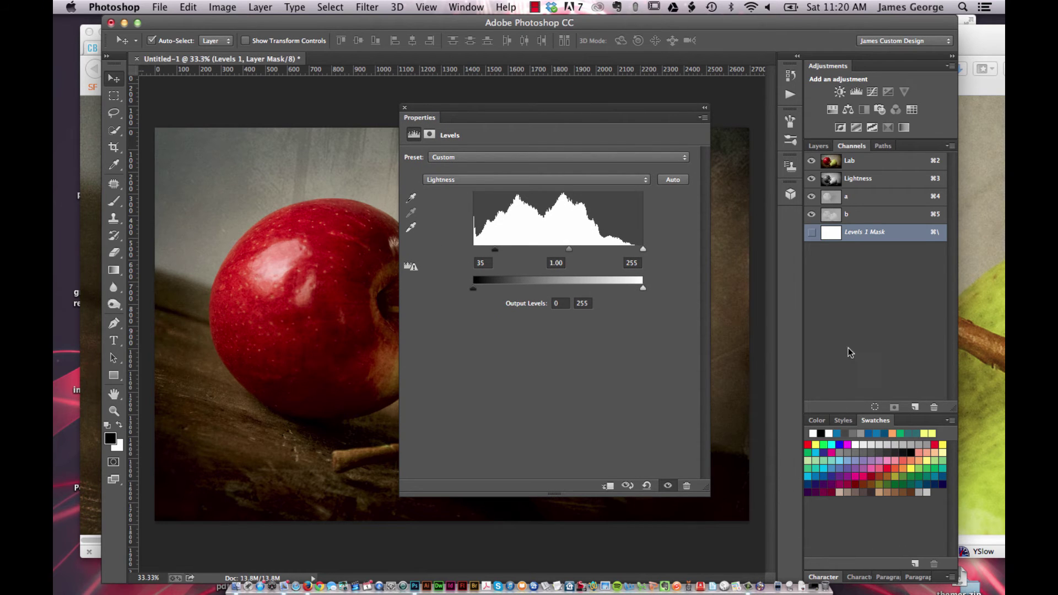
{"action": "left_click", "coordinate": [819, 146]}
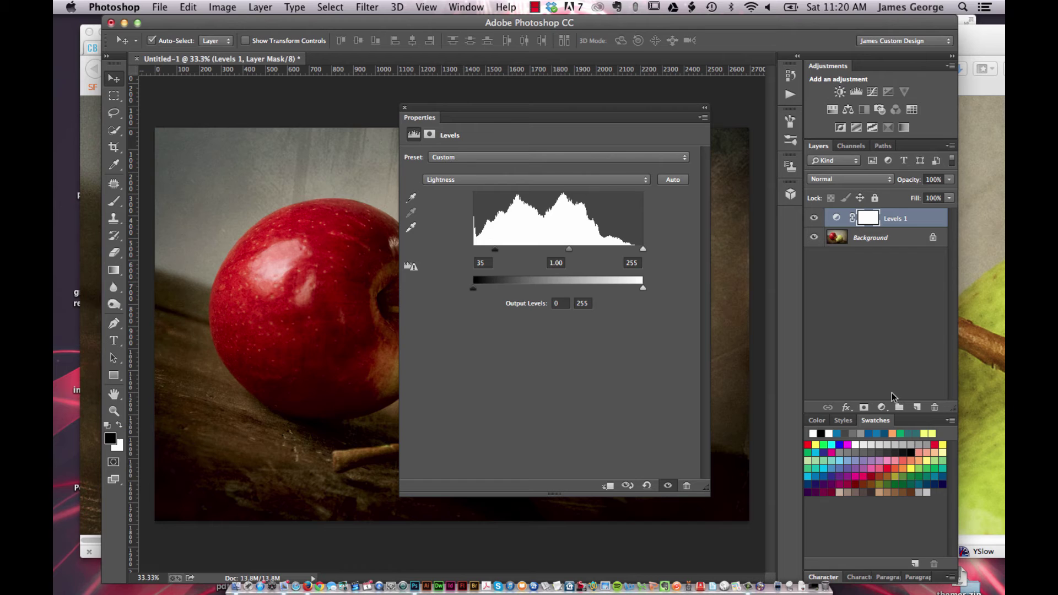
{"action": "left_click", "coordinate": [881, 407]}
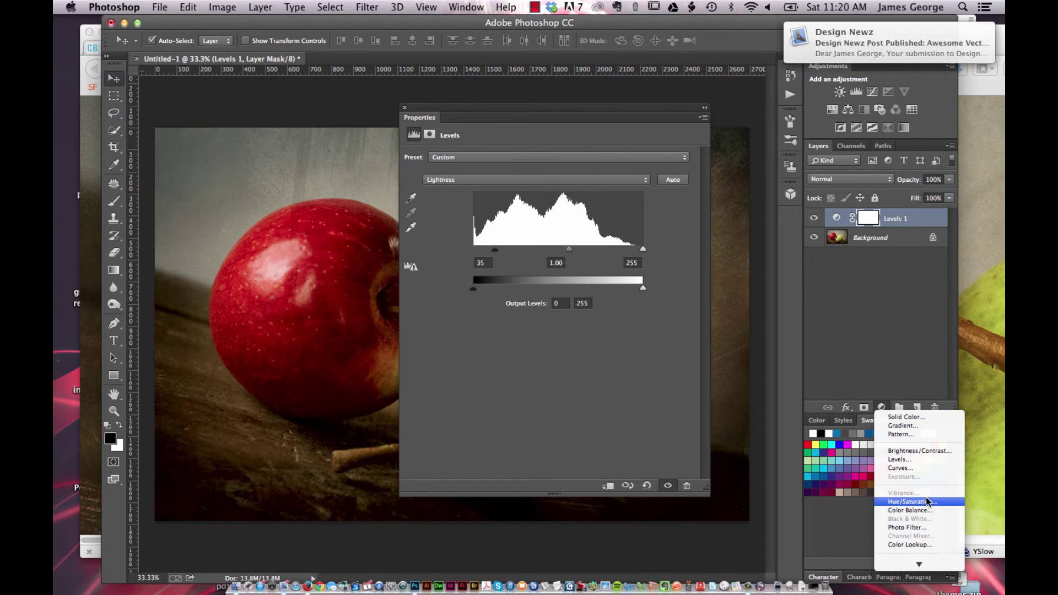
Step: Add a Curves adjustment layer and fully invert its a-channel curve, turning the apple green
{"action": "left_click", "coordinate": [902, 468]}
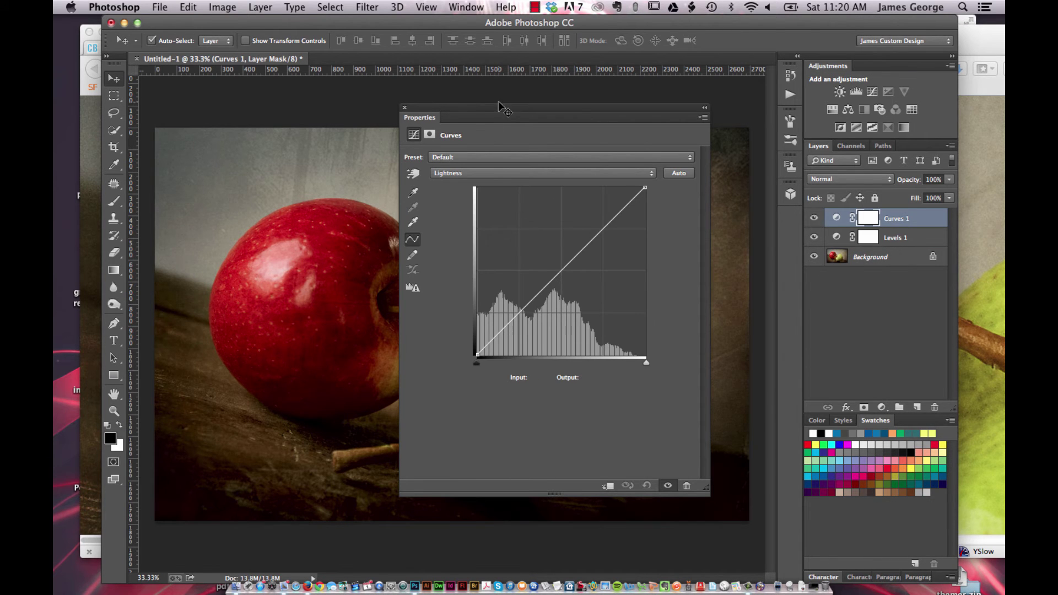
{"action": "left_click_drag", "start_coordinate": [496, 105], "coordinate": [667, 93]}
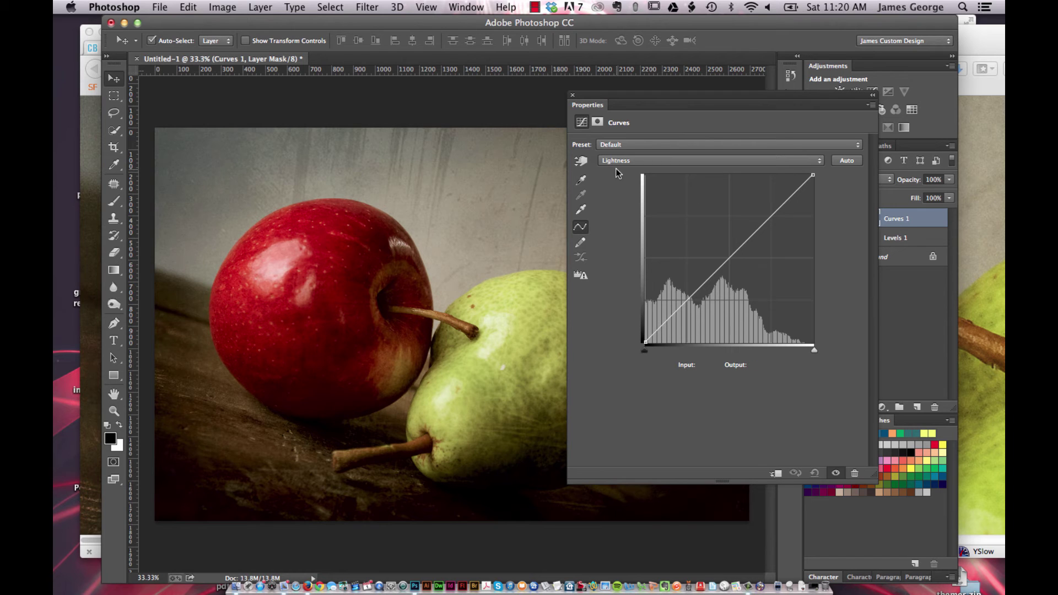
{"action": "left_click_drag", "start_coordinate": [619, 99], "coordinate": [686, 99]}
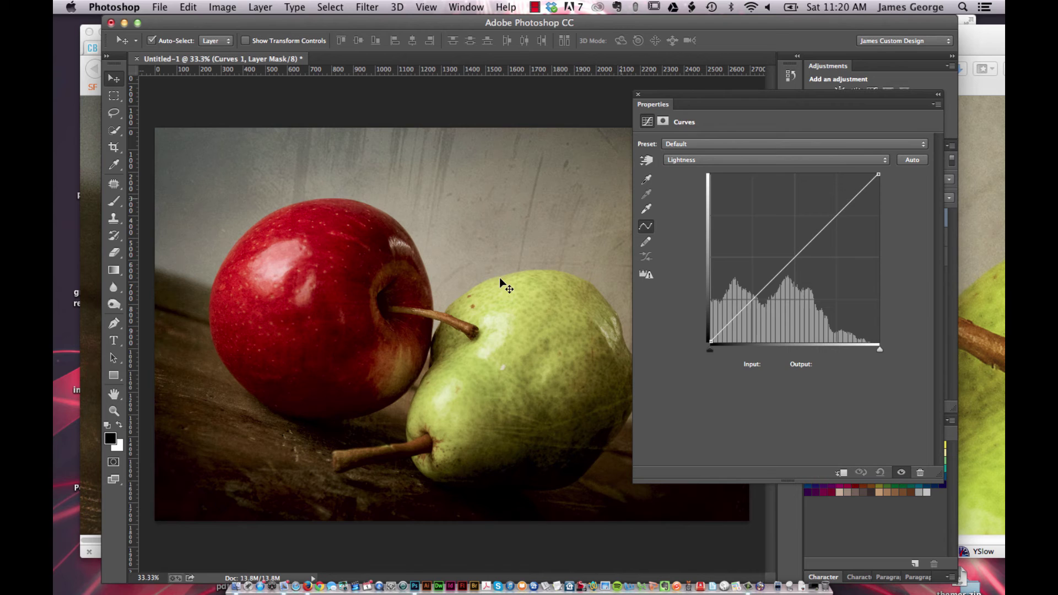
{"action": "left_click", "coordinate": [700, 159]}
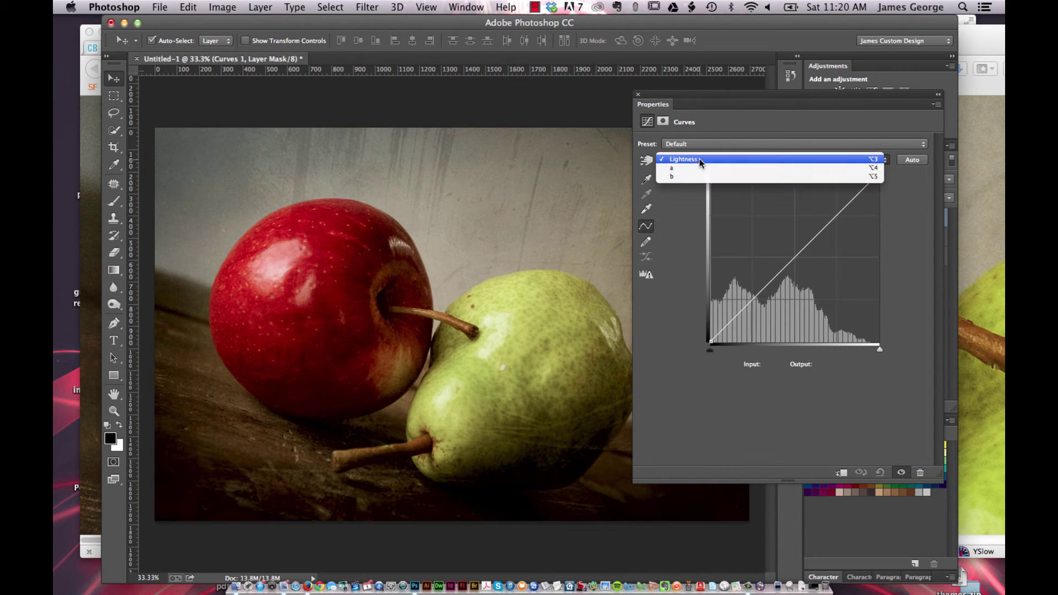
{"action": "left_click", "coordinate": [698, 166]}
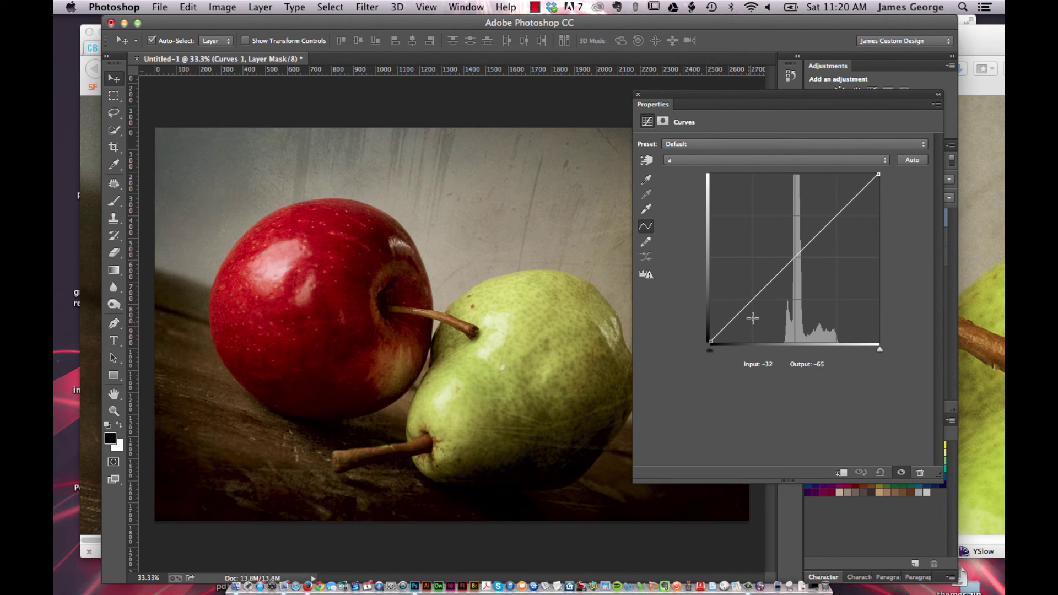
{"action": "left_click_drag", "start_coordinate": [711, 340], "coordinate": [707, 183]}
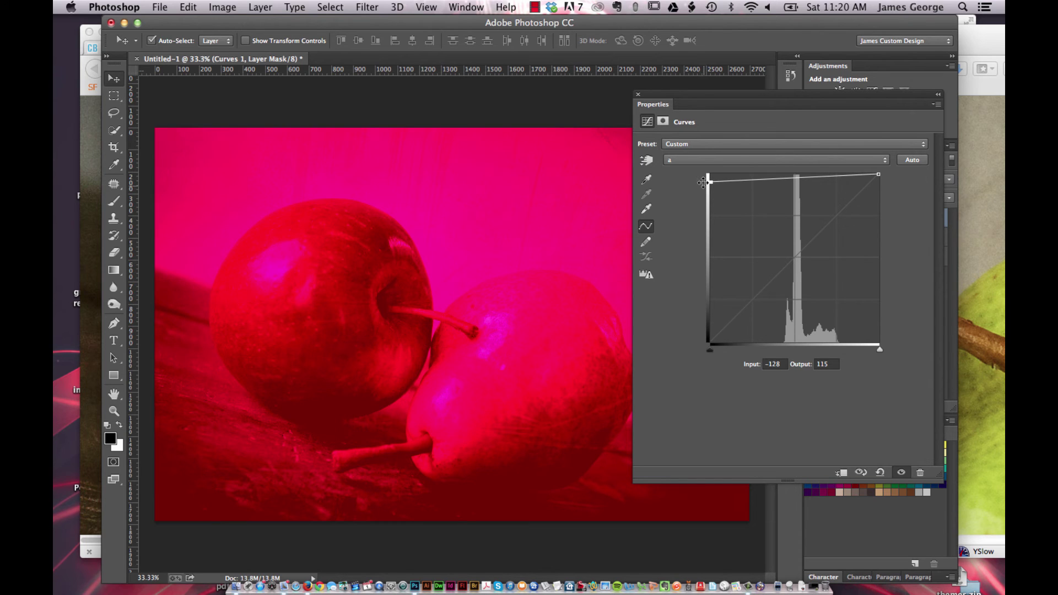
{"action": "left_click_drag", "start_coordinate": [880, 174], "coordinate": [891, 341]}
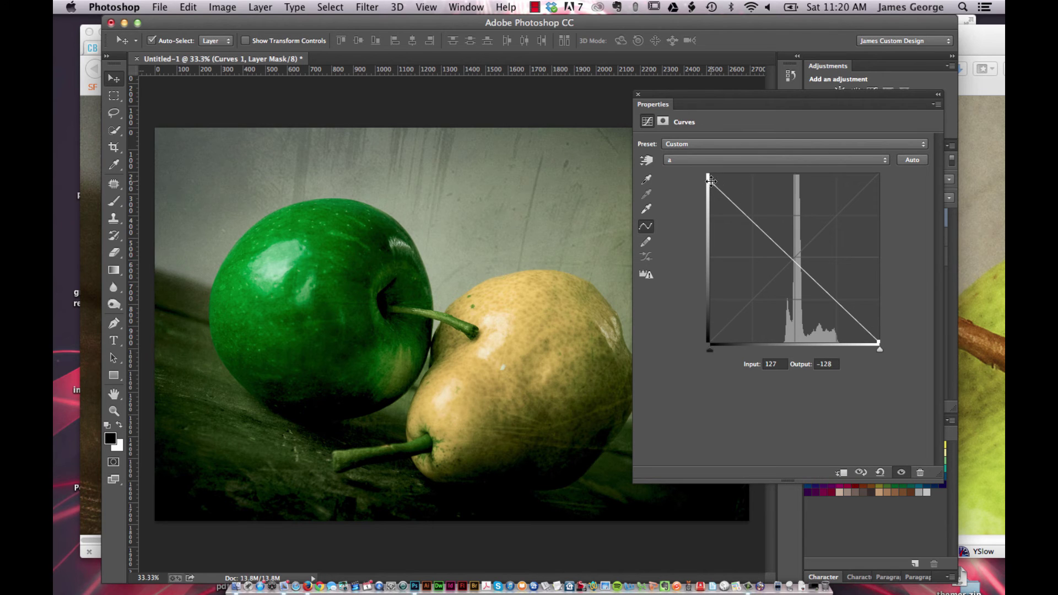
{"action": "left_click_drag", "start_coordinate": [710, 181], "coordinate": [710, 171]}
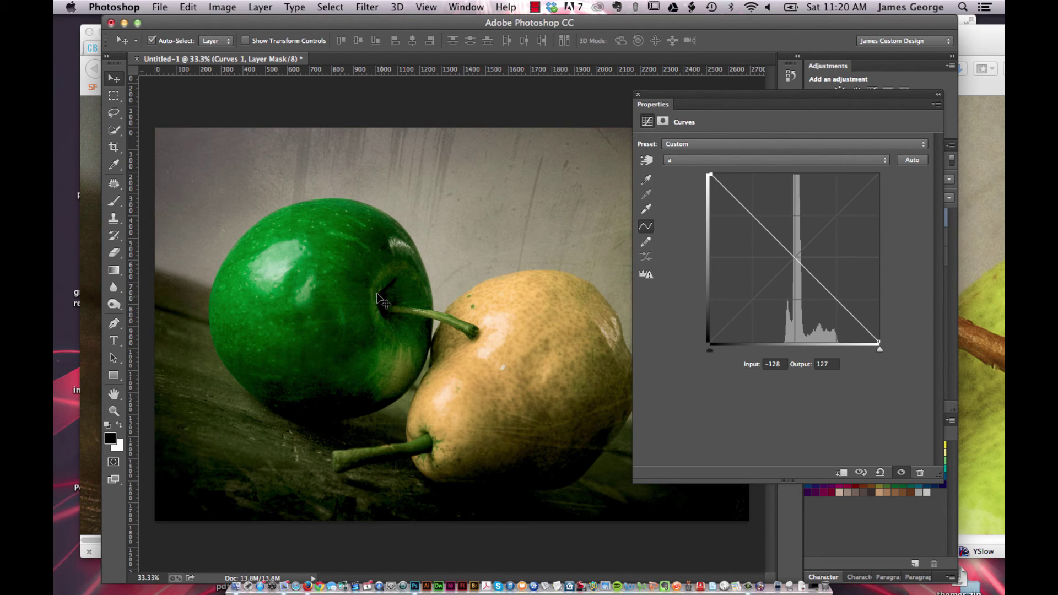
Step: Switch the Curves channel to b and try inverting the b curve by swapping its endpoints
{"action": "left_click", "coordinate": [723, 160]}
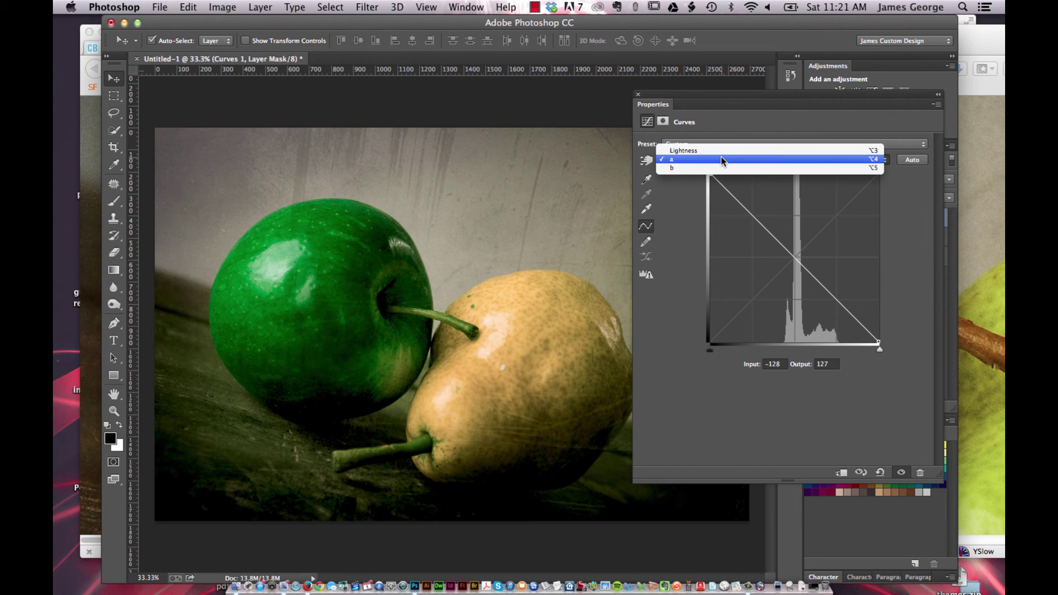
{"action": "left_click", "coordinate": [717, 168]}
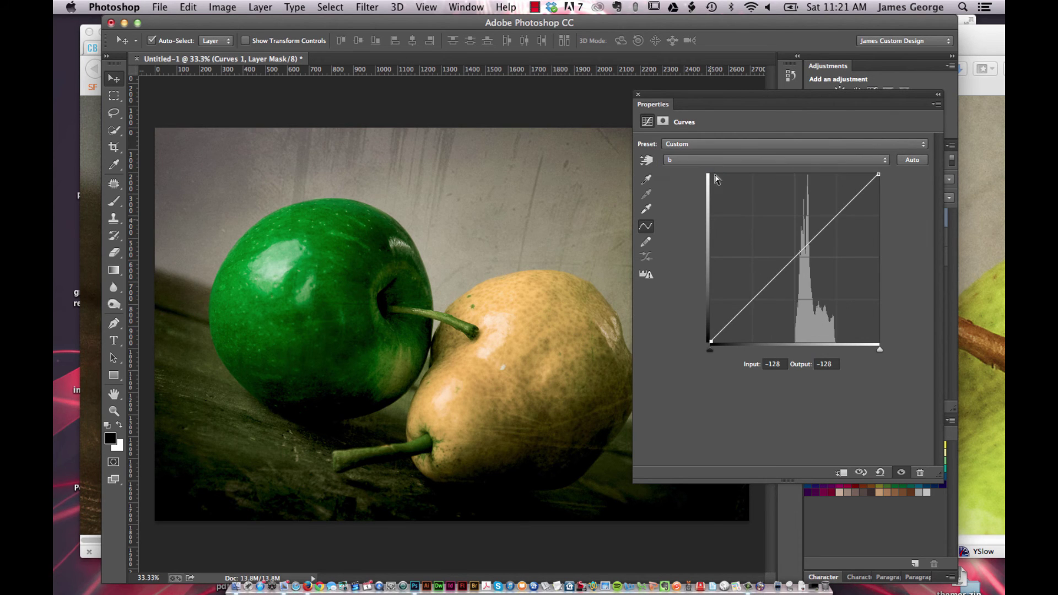
{"action": "left_click_drag", "start_coordinate": [710, 346], "coordinate": [710, 175]}
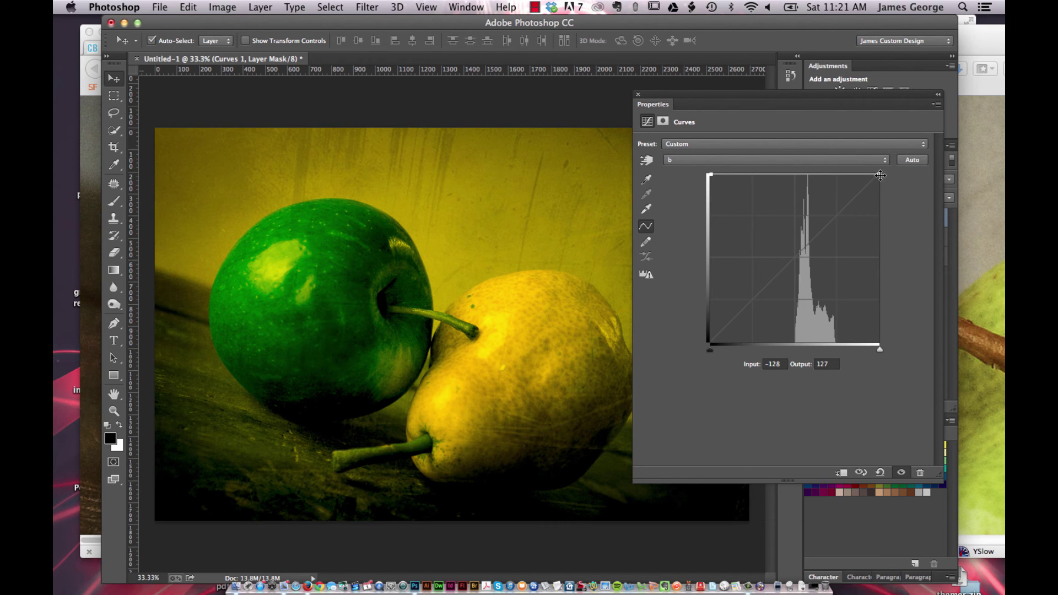
{"action": "left_click_drag", "start_coordinate": [879, 175], "coordinate": [914, 346]}
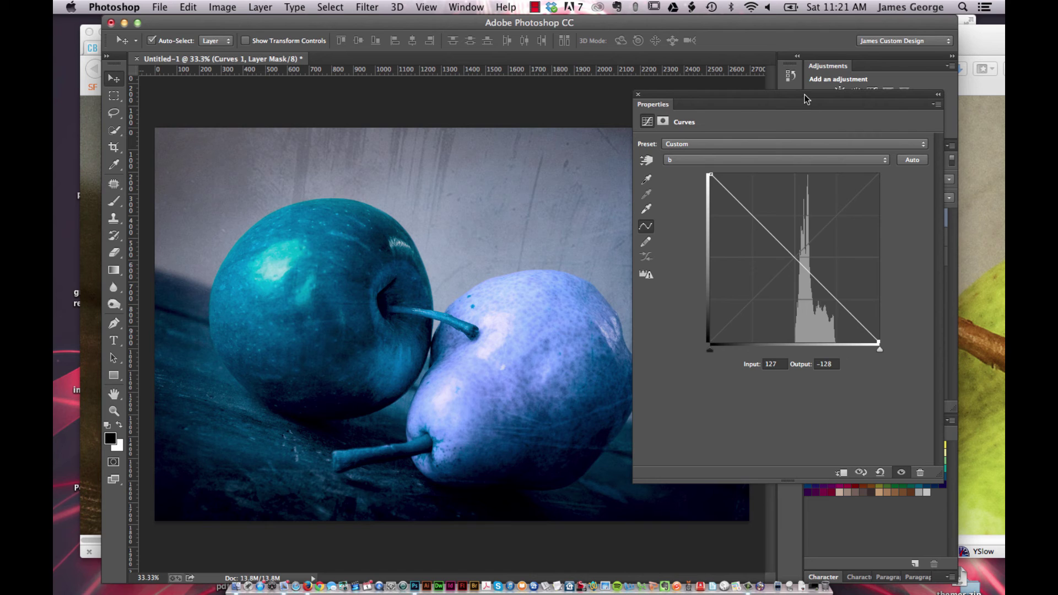
{"action": "left_click_drag", "start_coordinate": [803, 98], "coordinate": [948, 89]}
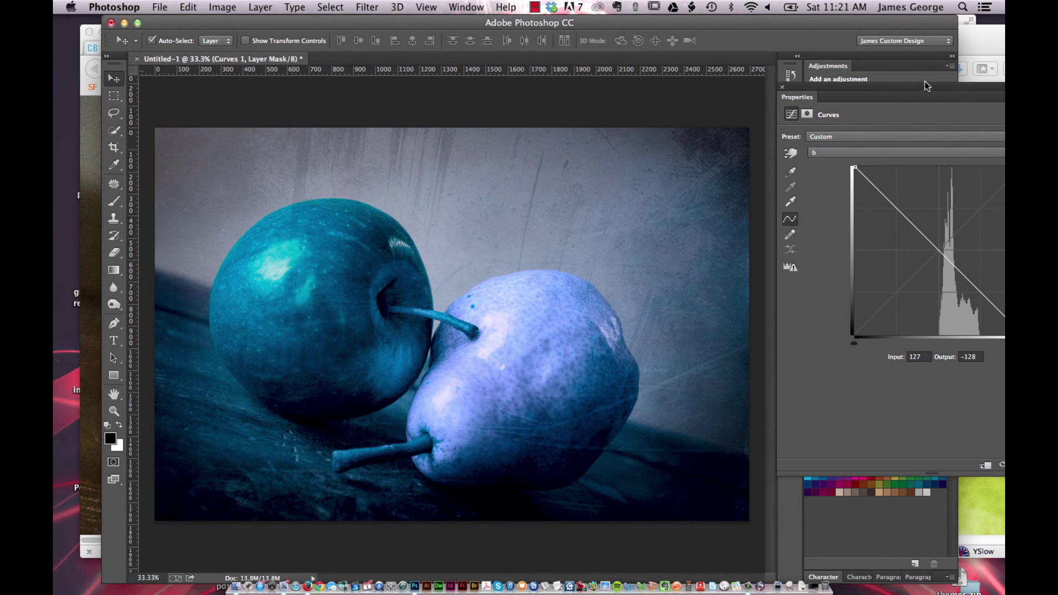
{"action": "left_click_drag", "start_coordinate": [924, 82], "coordinate": [697, 87]}
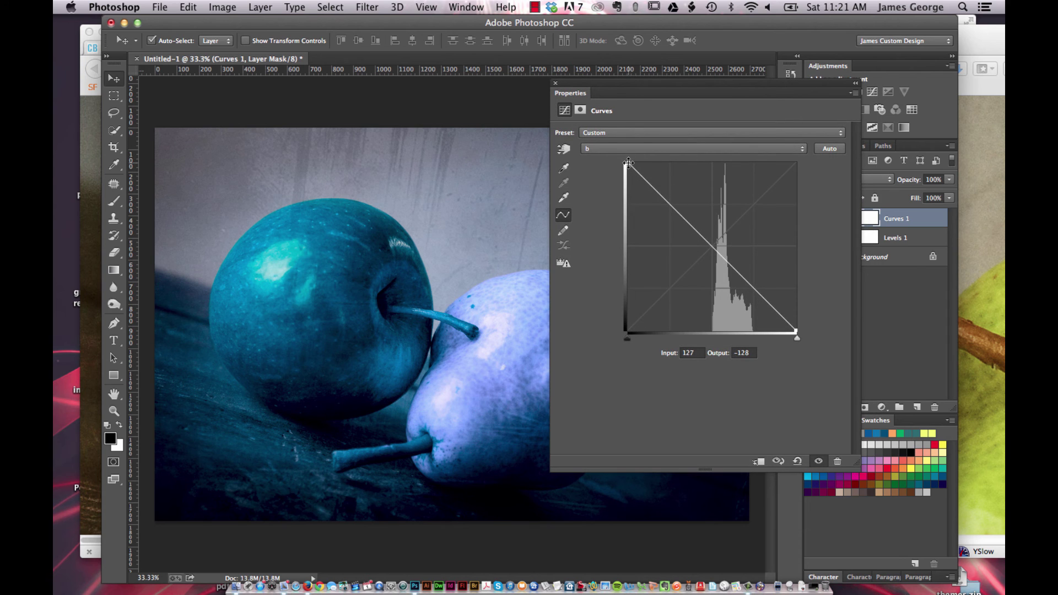
Step: Move the b curve's endpoints inward to steepen it, making the pear bright yellow
{"action": "left_click_drag", "start_coordinate": [628, 163], "coordinate": [628, 292]}
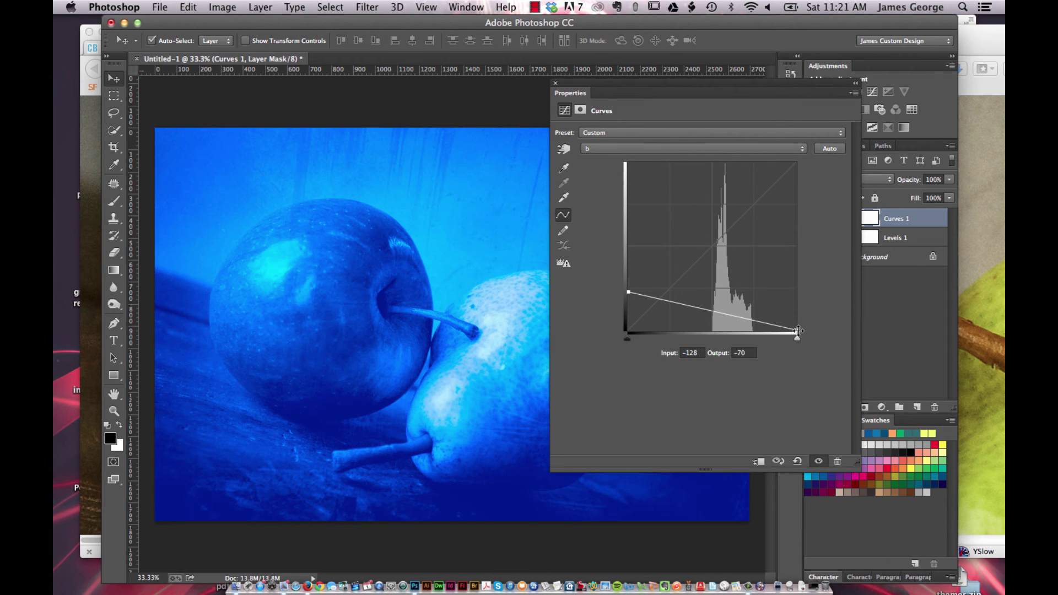
{"action": "left_click_drag", "start_coordinate": [798, 331], "coordinate": [817, 161]}
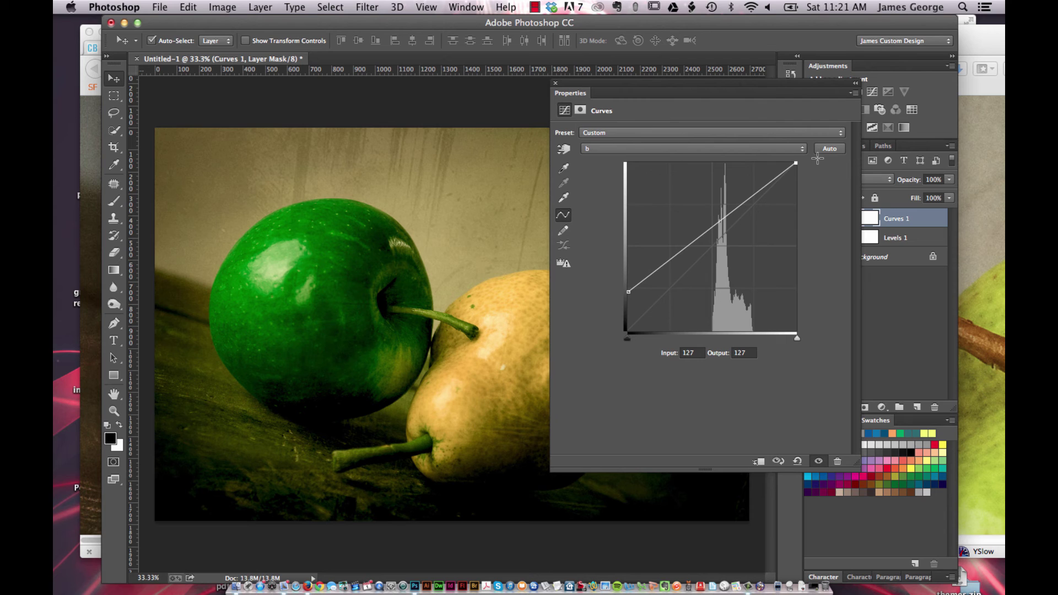
{"action": "left_click_drag", "start_coordinate": [628, 292], "coordinate": [650, 331]}
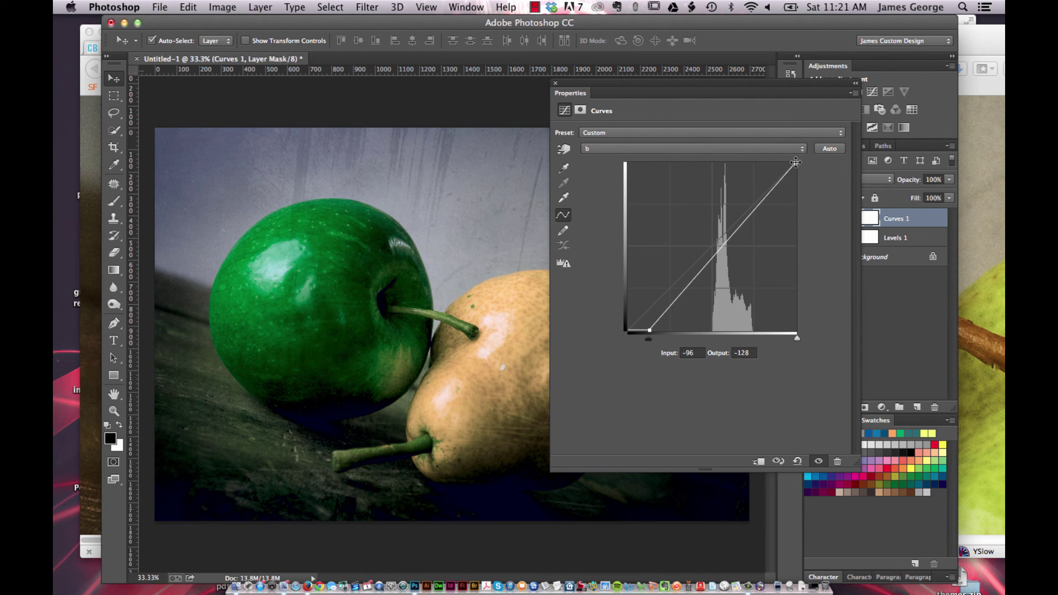
{"action": "left_click_drag", "start_coordinate": [796, 161], "coordinate": [763, 159]}
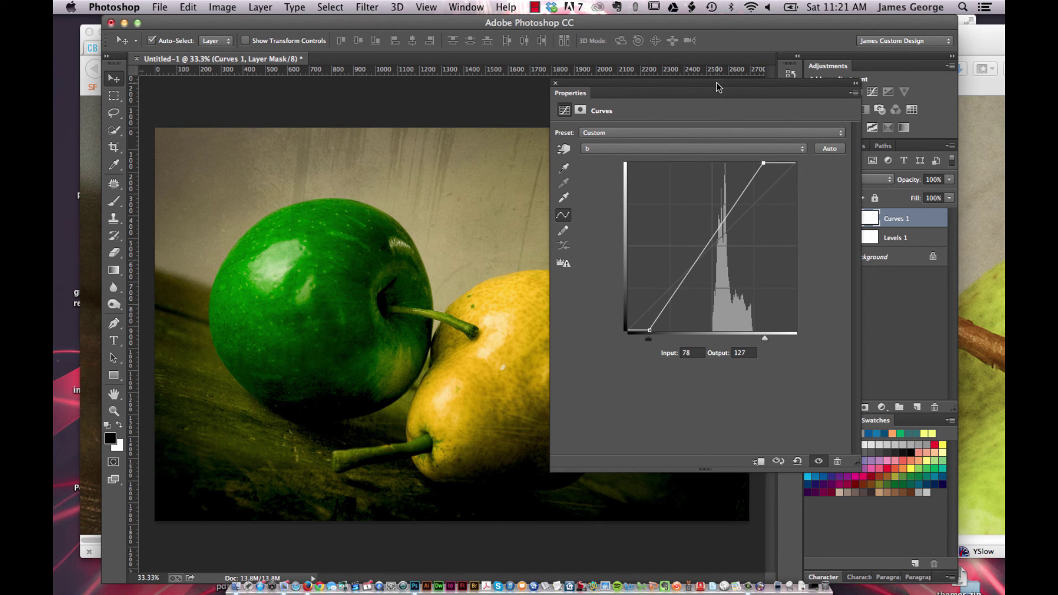
{"action": "left_click_drag", "start_coordinate": [718, 87], "coordinate": [881, 80]}
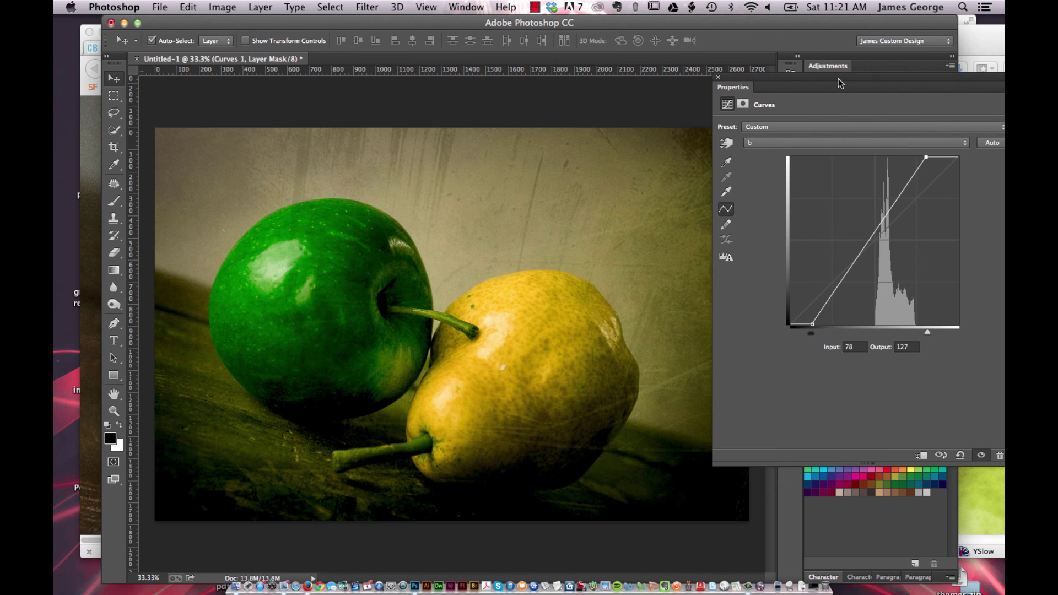
{"action": "left_click_drag", "start_coordinate": [838, 82], "coordinate": [809, 31]}
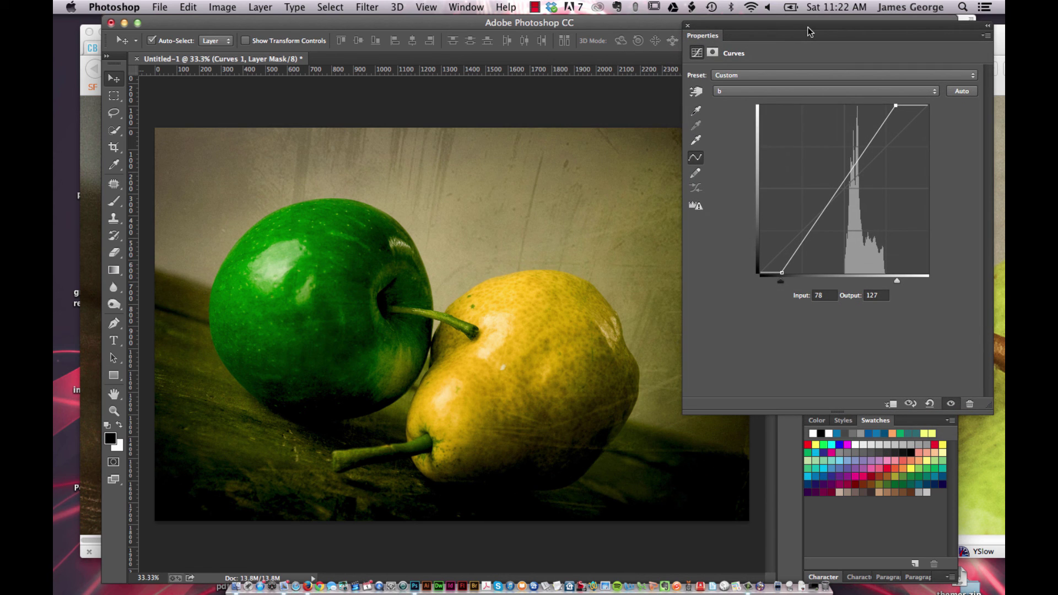